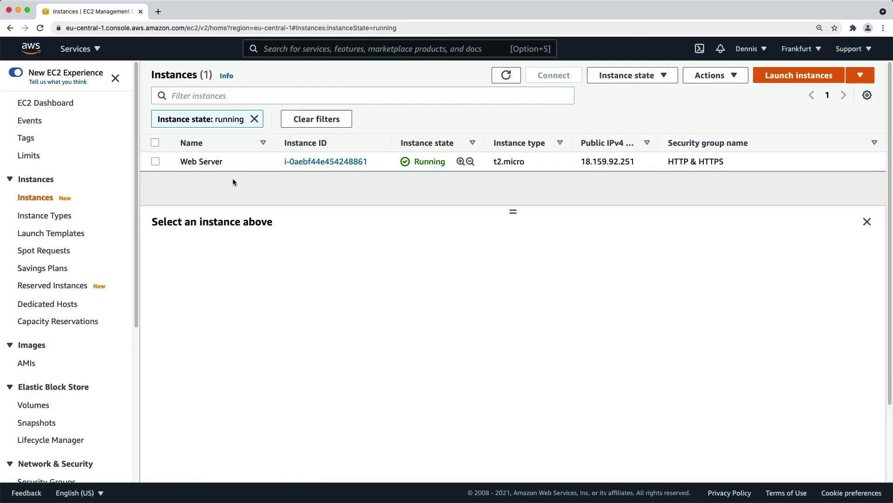
Step: Select the Web Server's public IPv4 address 18.159.92.251 in the Instances list
{"action": "left_click_drag", "start_coordinate": [581, 162], "coordinate": [637, 161]}
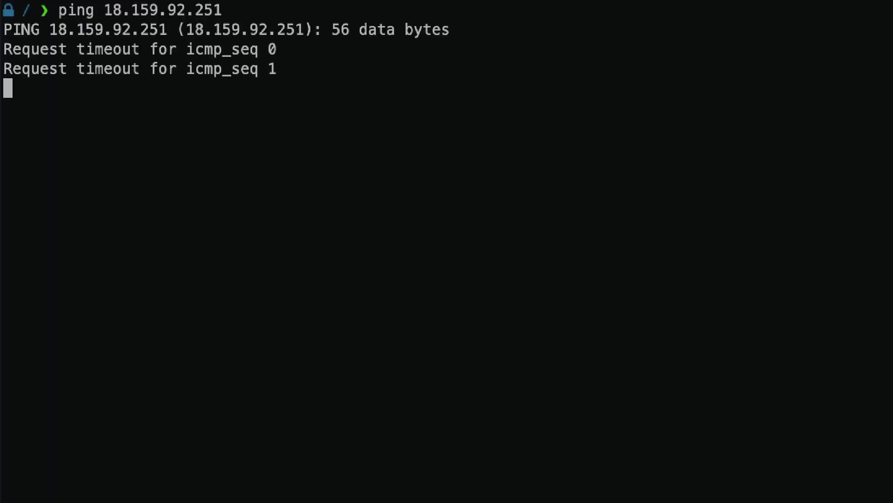
Step: Stop the timing-out ping to 18.159.92.251 to show 100% packet loss statistics
{"action": "key", "text": "ctrl+c"}
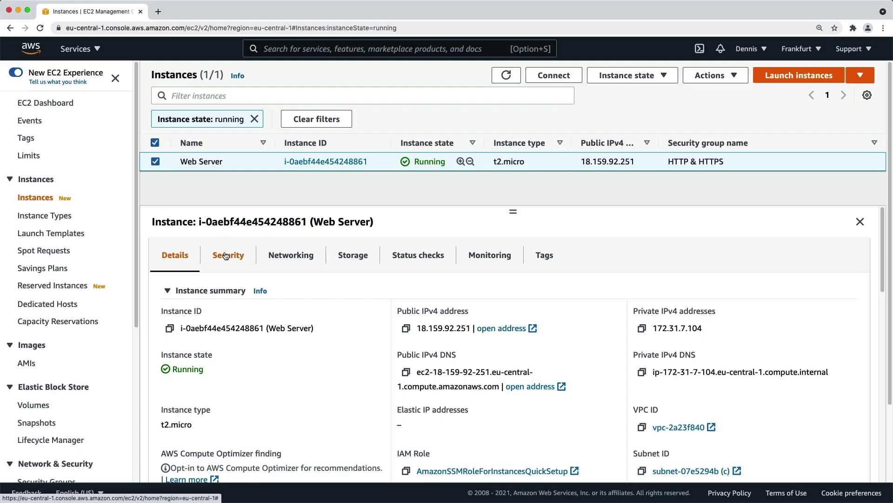
Step: Open the Web Server's Security tab, whose inbound rules allow TCP 80 and 443 only
{"action": "left_click", "coordinate": [226, 257]}
{"action": "left_click_drag", "start_coordinate": [881, 265], "coordinate": [882, 339]}
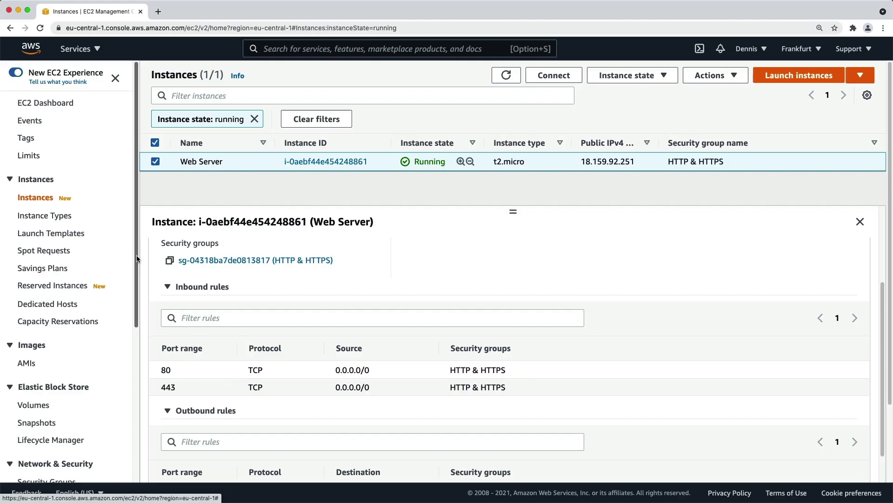
{"action": "left_click_drag", "start_coordinate": [137, 259], "coordinate": [135, 371]}
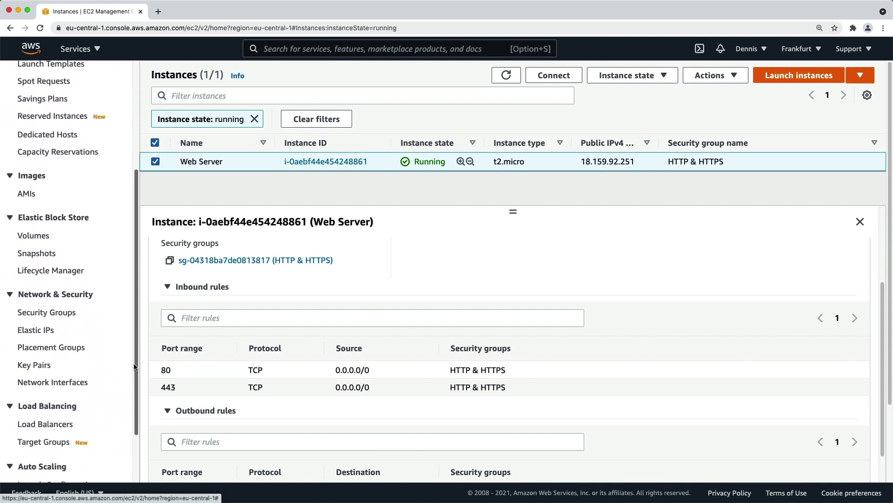
Step: From Security Groups, create a group named 'Ping' with description 'Allows ping requests'
{"action": "left_click", "coordinate": [69, 315]}
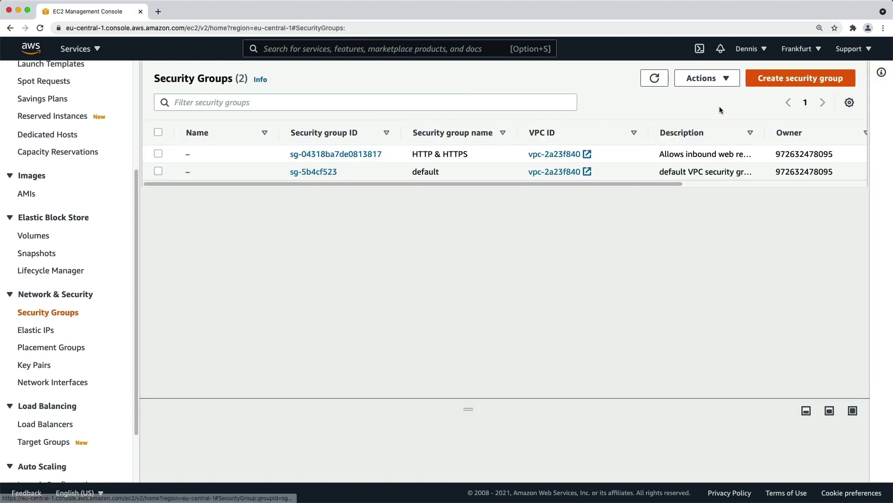
{"action": "left_click", "coordinate": [791, 82]}
{"action": "left_click", "coordinate": [303, 208]}
{"action": "type", "text": "Ping"}
{"action": "left_click", "coordinate": [285, 265]}
{"action": "type", "text": "Allows ping requests"}
{"action": "scroll", "coordinate": [865, 132], "scroll_direction": "down", "scroll_amount": 3}
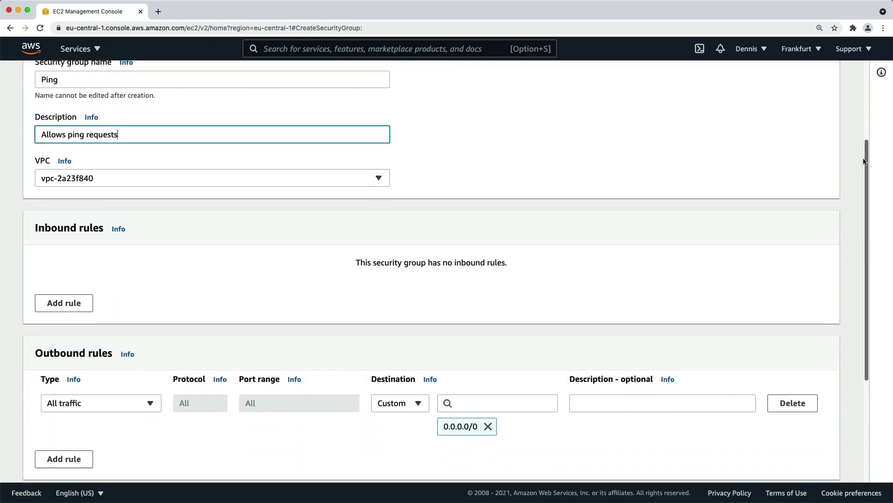
{"action": "scroll", "coordinate": [864, 133], "scroll_direction": "down", "scroll_amount": 3}
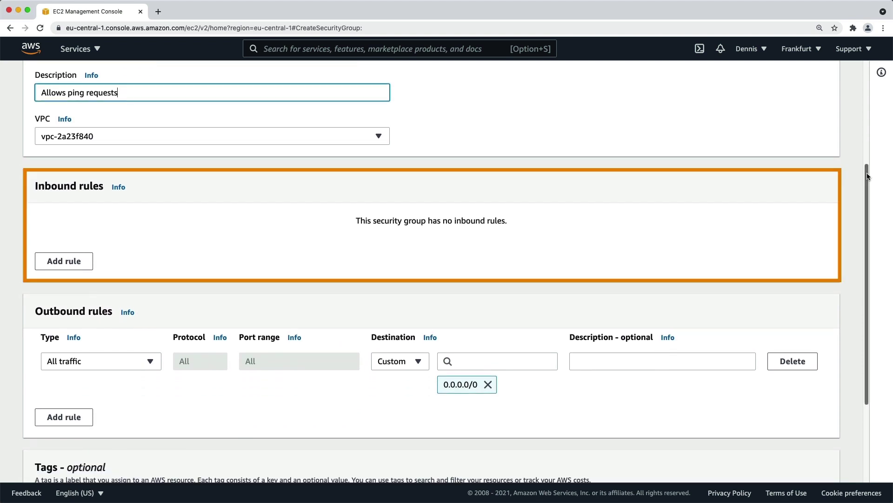
Step: Add an inbound rule of type Custom ICMP - IPv4 allowing only Echo Request
{"action": "left_click", "coordinate": [59, 260]}
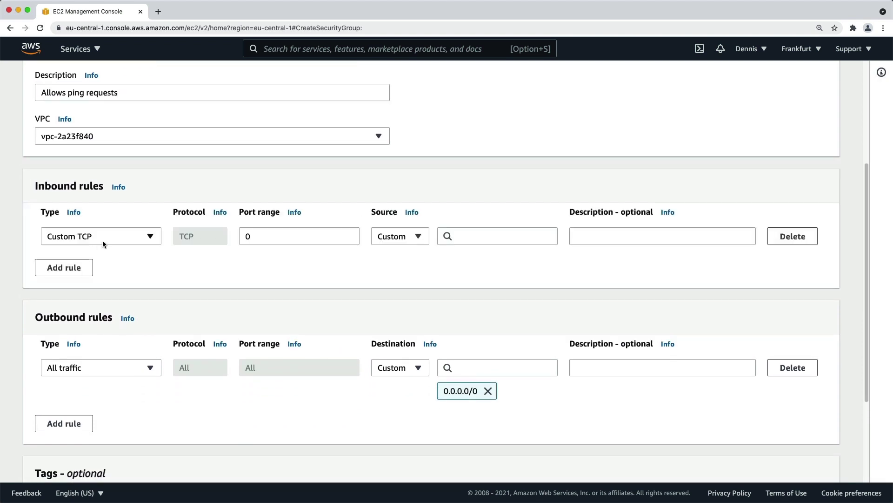
{"action": "left_click", "coordinate": [149, 236]}
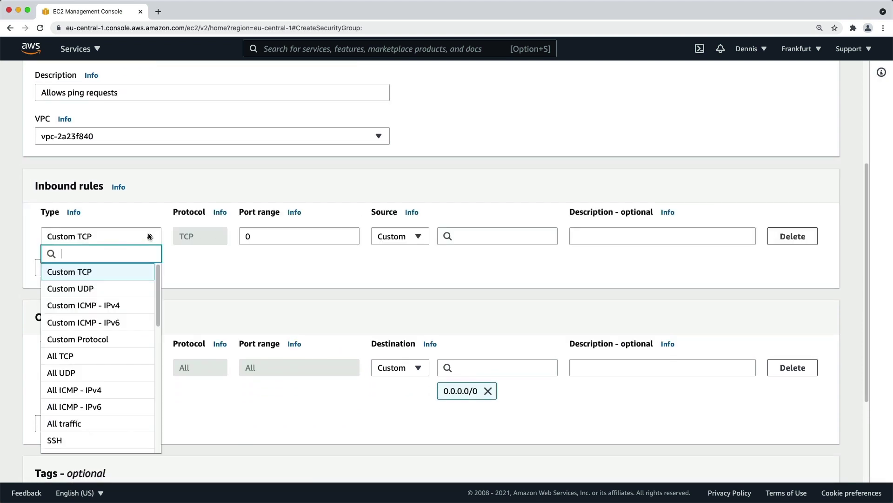
{"action": "left_click", "coordinate": [122, 305]}
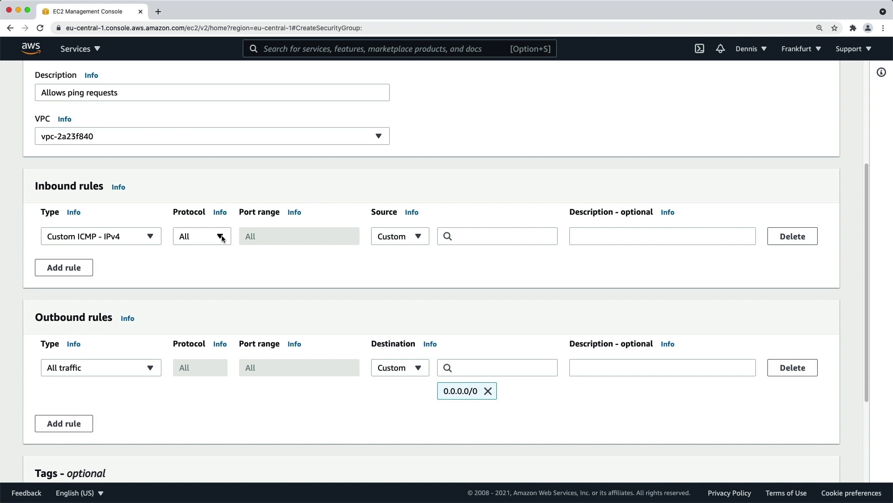
{"action": "left_click", "coordinate": [222, 237]}
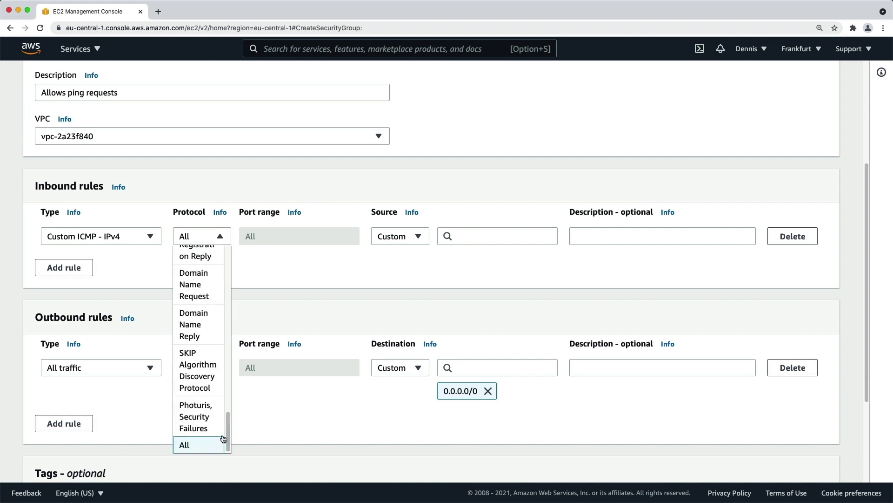
{"action": "left_click_drag", "start_coordinate": [226, 437], "coordinate": [233, 294]}
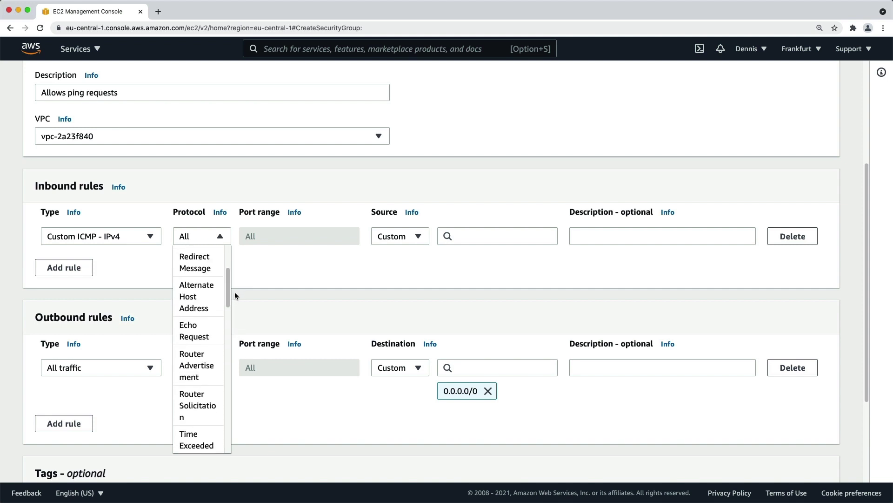
{"action": "left_click", "coordinate": [214, 330]}
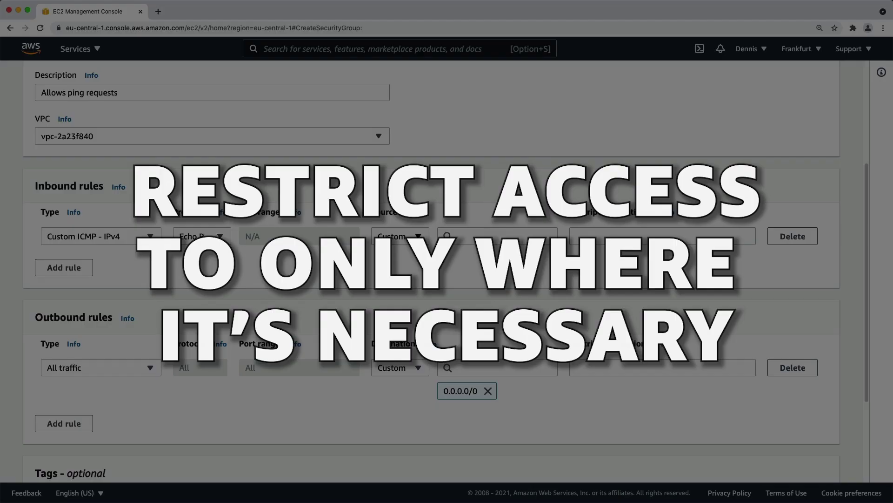
{"action": "left_click", "coordinate": [420, 239]}
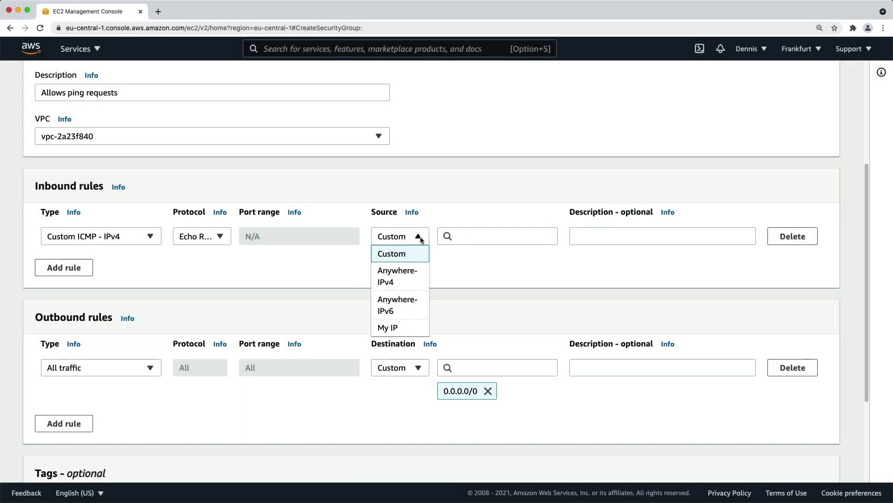
{"action": "left_click", "coordinate": [406, 327]}
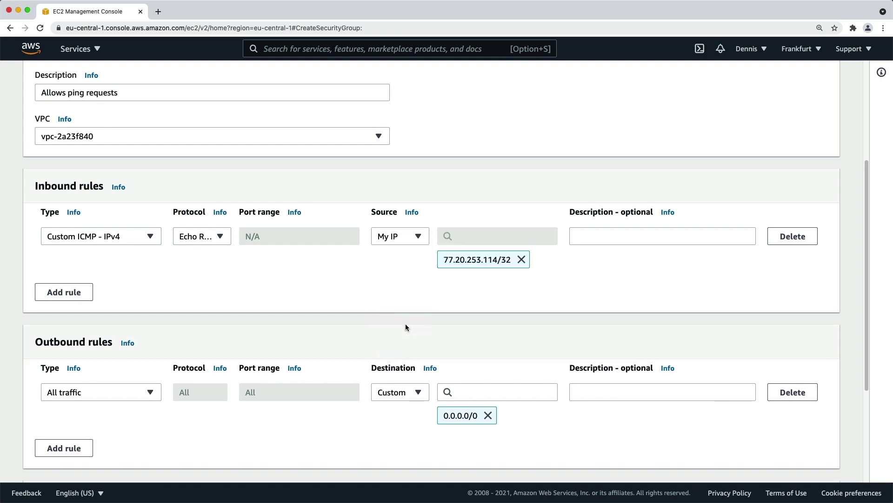
{"action": "left_click_drag", "start_coordinate": [871, 267], "coordinate": [876, 361]}
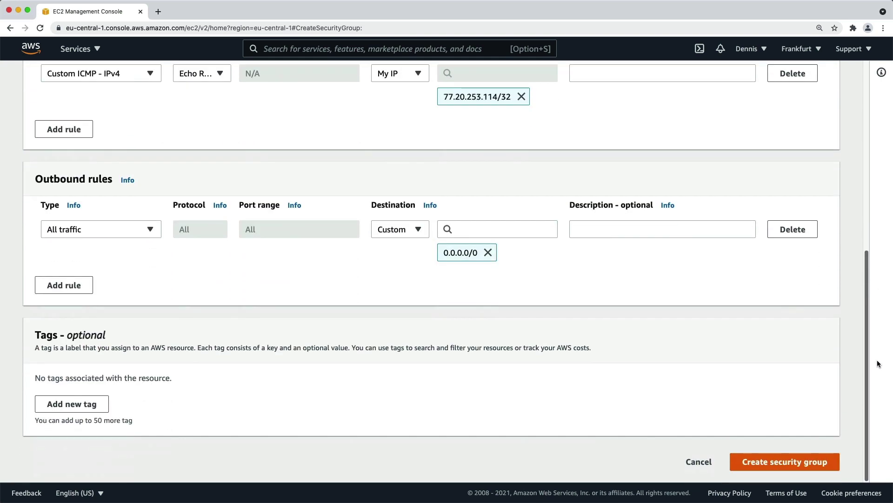
{"action": "left_click", "coordinate": [804, 465]}
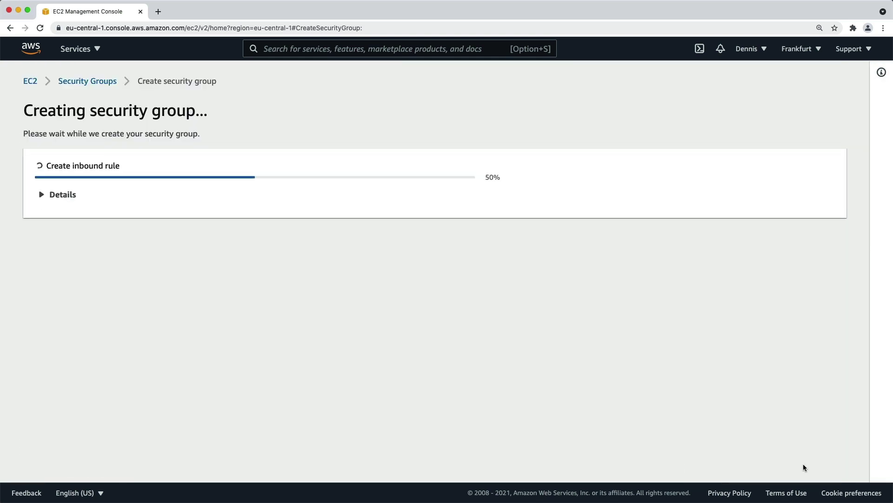
{"action": "scroll", "coordinate": [135, 343], "scroll_direction": "up", "scroll_amount": 5}
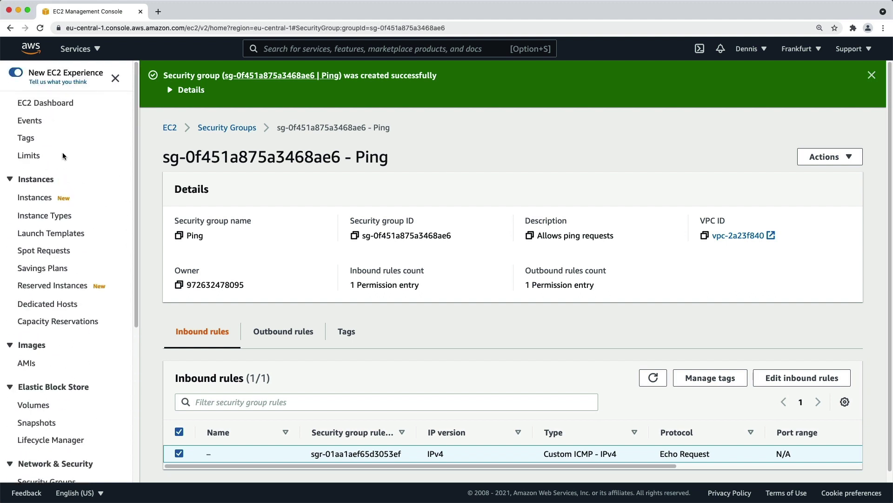
Step: Add the Ping group to the Web Server's security groups and save the change
{"action": "left_click", "coordinate": [34, 198]}
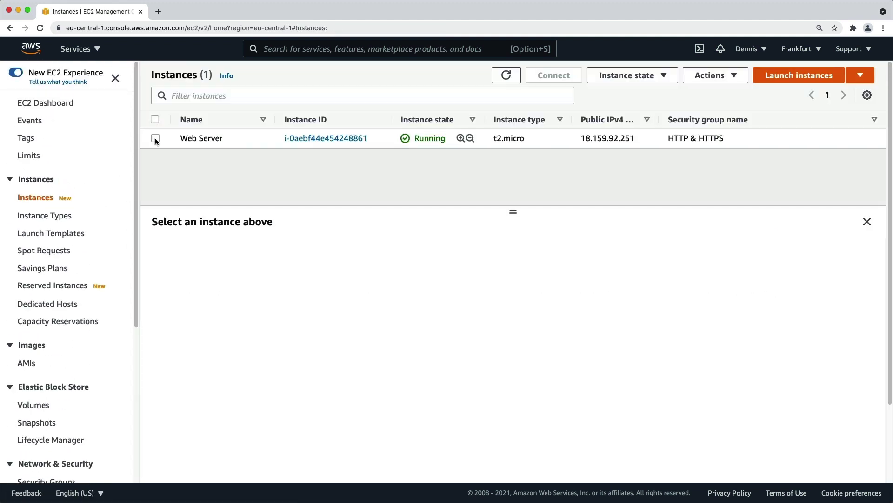
{"action": "left_click", "coordinate": [155, 138]}
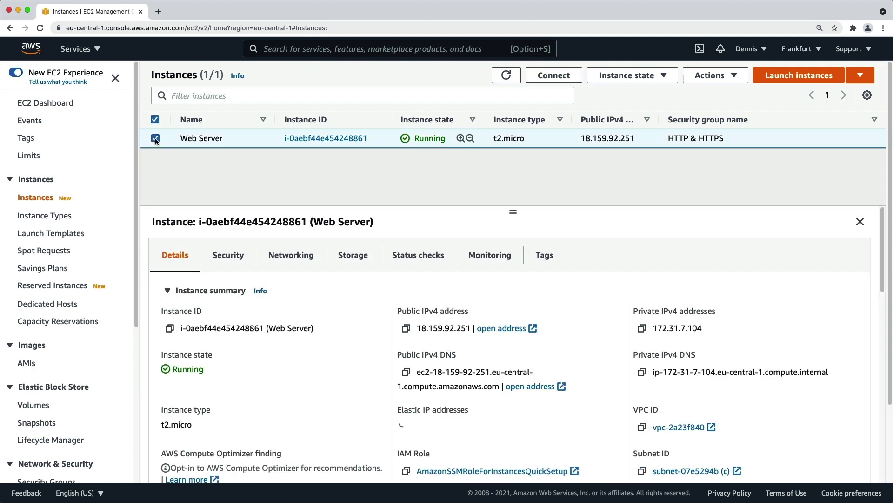
{"action": "left_click", "coordinate": [729, 72]}
{"action": "mouse_move", "coordinate": [711, 182]}
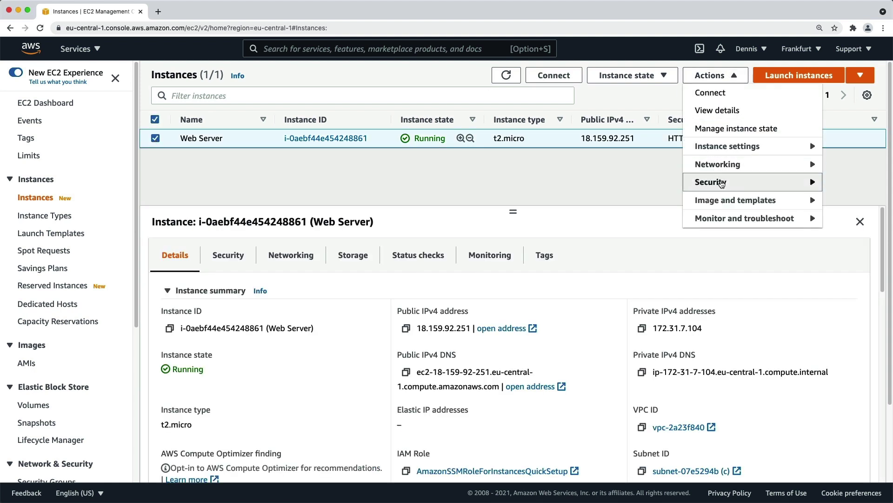
{"action": "left_click", "coordinate": [637, 184]}
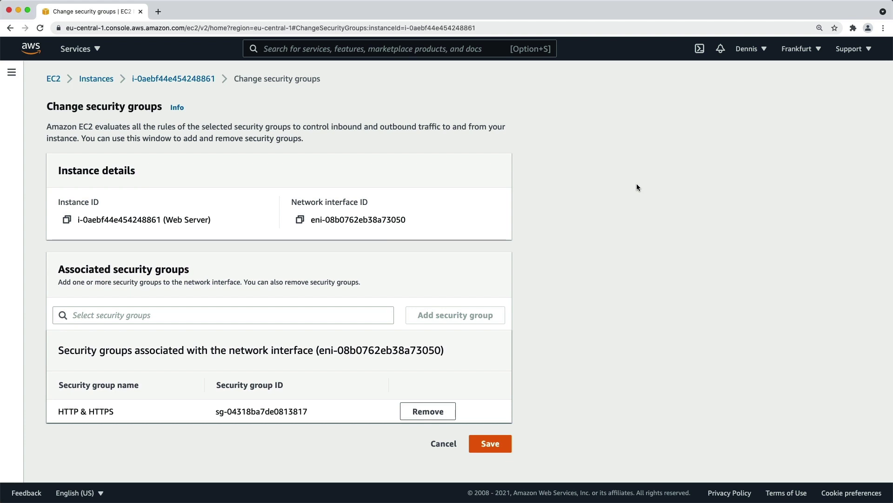
{"action": "left_click", "coordinate": [133, 319]}
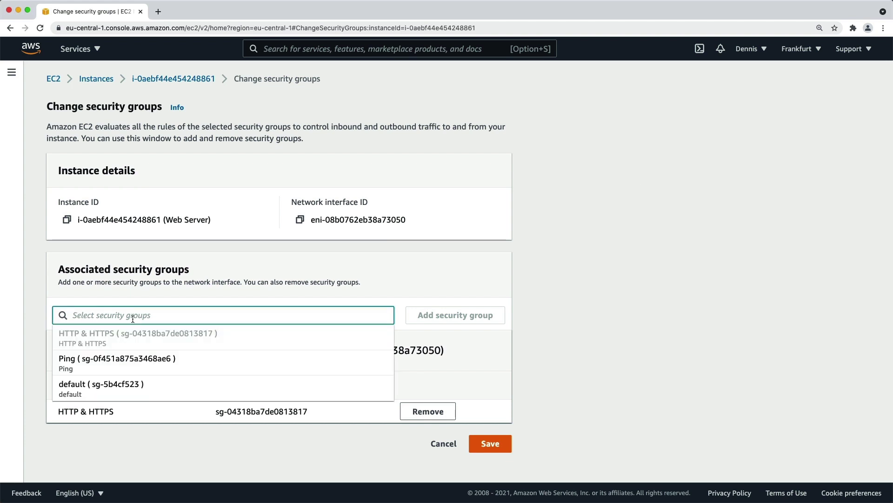
{"action": "left_click", "coordinate": [125, 369]}
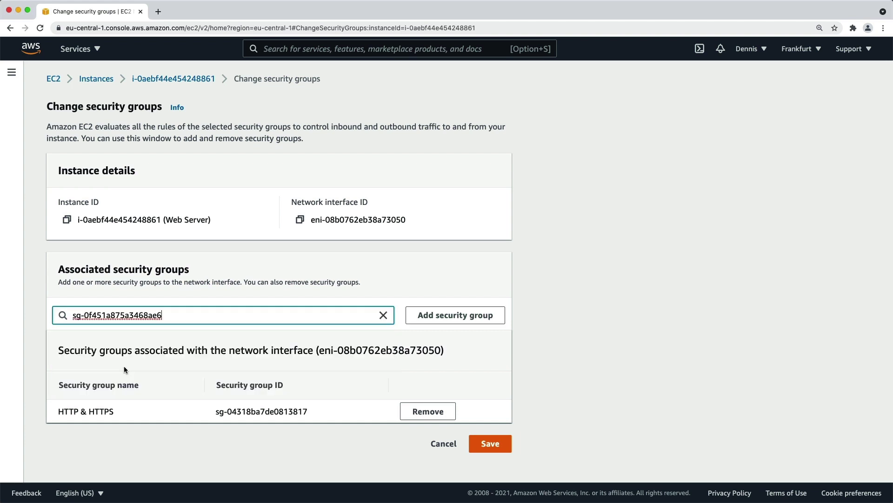
{"action": "left_click", "coordinate": [495, 320]}
{"action": "left_click", "coordinate": [482, 469]}
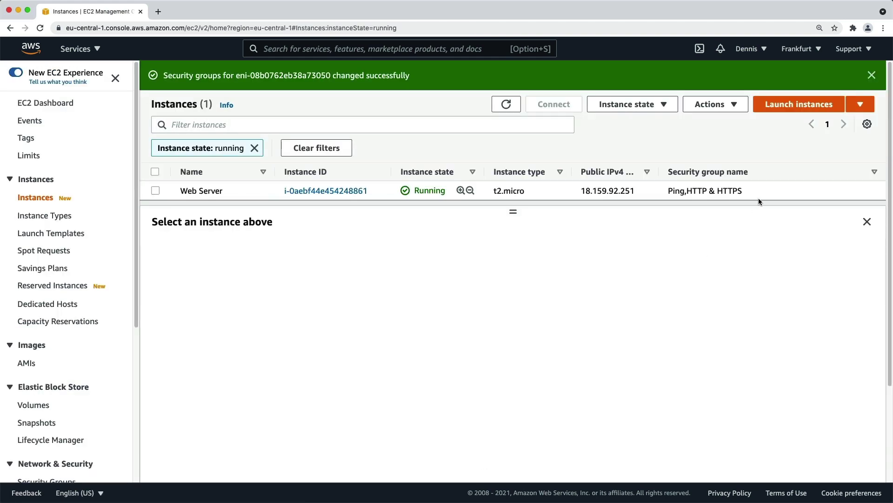
Step: Reselect Web Server and view its Security tab showing the ICMP rule from 77.20.253.114/32
{"action": "left_click", "coordinate": [760, 190]}
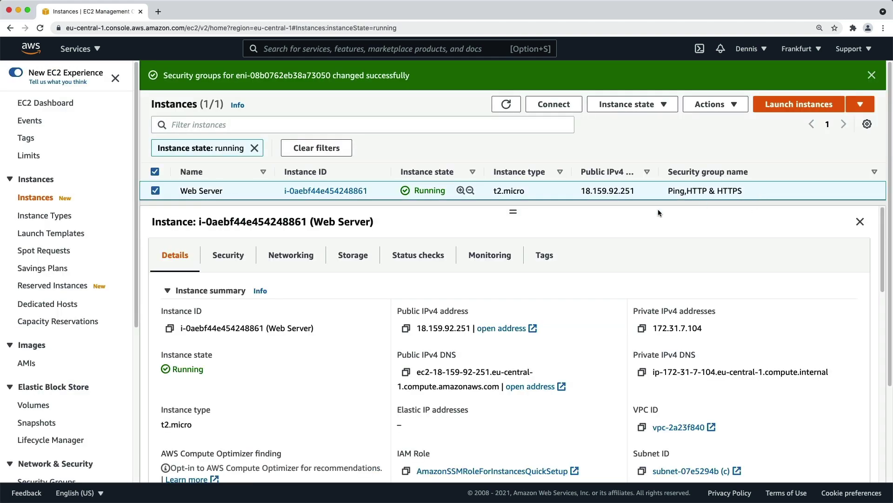
{"action": "left_click", "coordinate": [213, 260]}
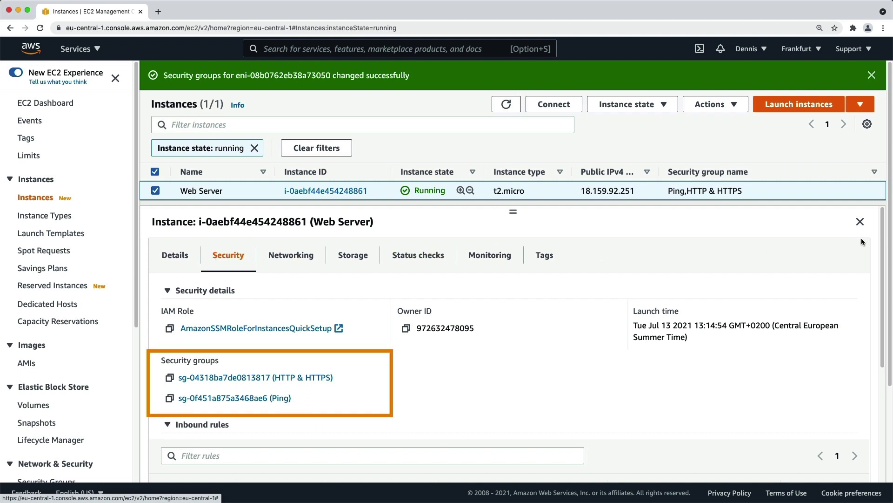
{"action": "scroll", "coordinate": [872, 298], "scroll_direction": "down", "scroll_amount": 3}
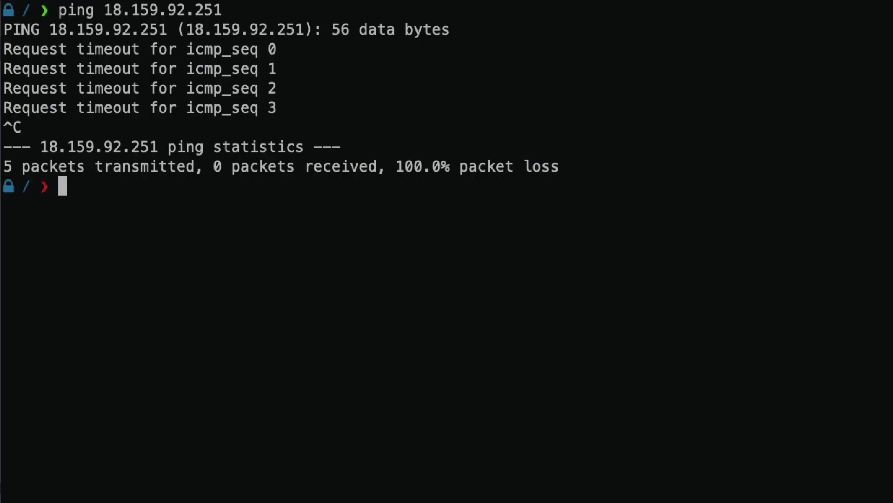
Step: Rerun the ping to 18.159.92.251 and stop it after 8 replies with 0% loss
{"action": "key", "text": "Up"}
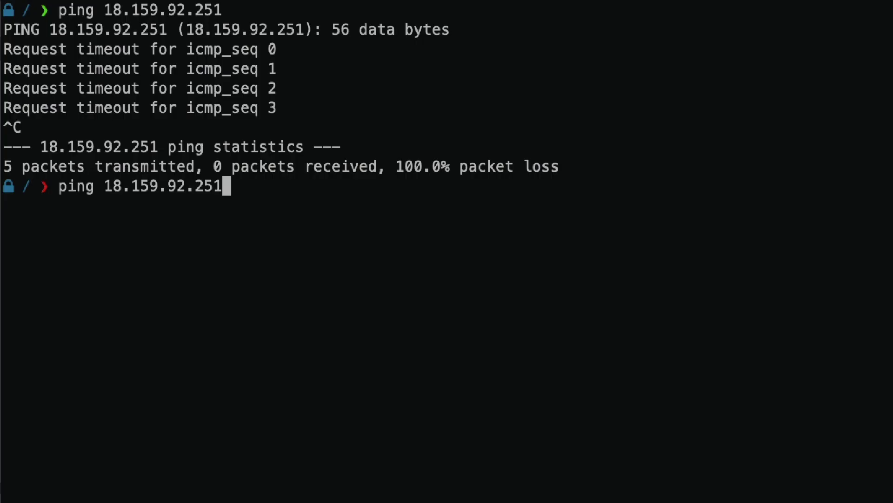
{"action": "key", "text": "Return"}
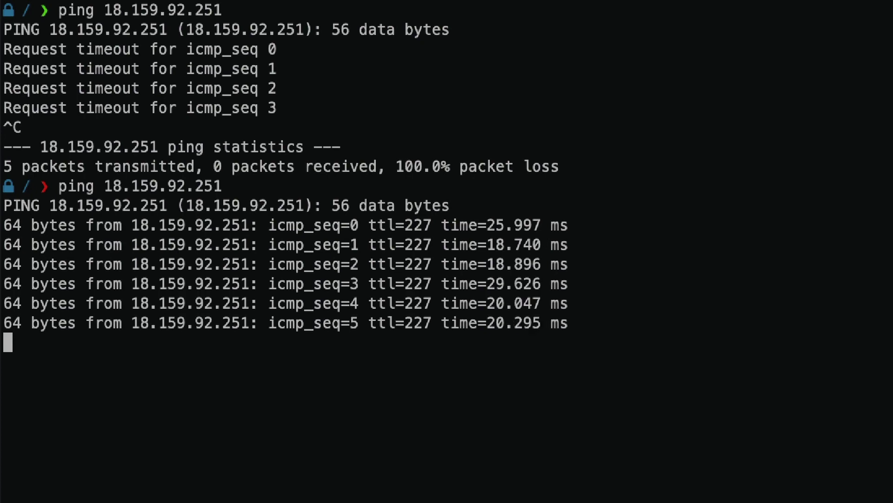
{"action": "key", "text": "ctrl+c"}
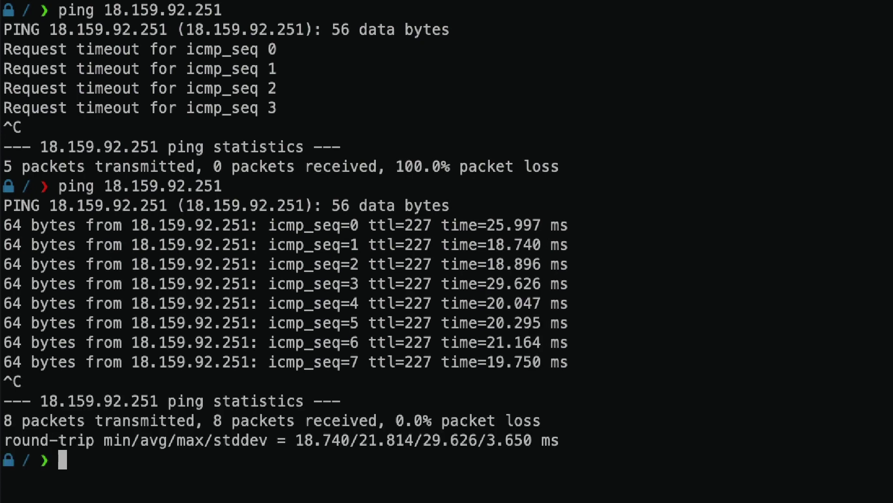